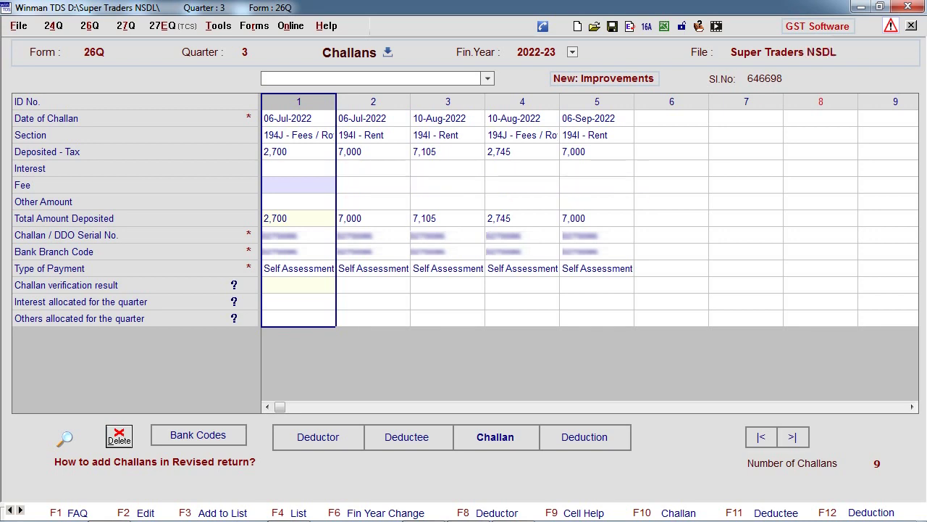
- Verify challan 1 on the NSDL/Protean website with the captcha, then close its Matched validation details
right_click(305, 202)
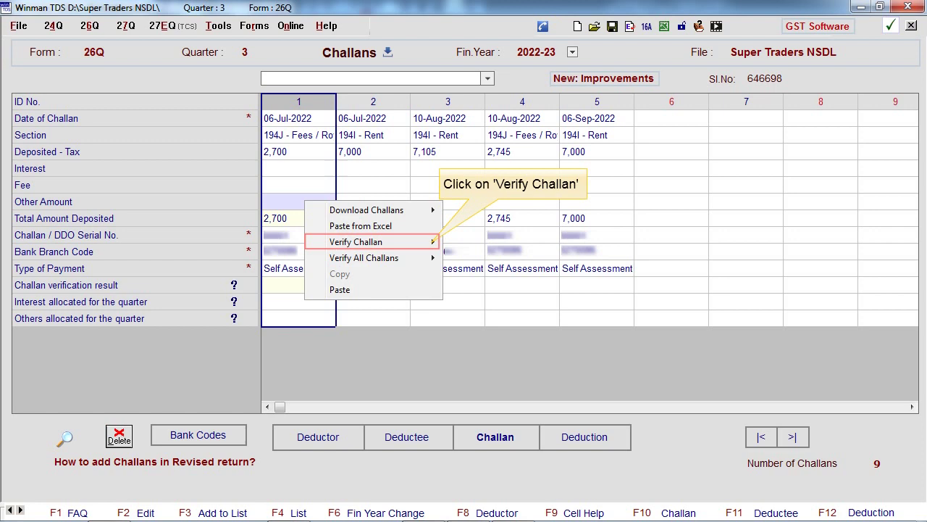
key(Right)
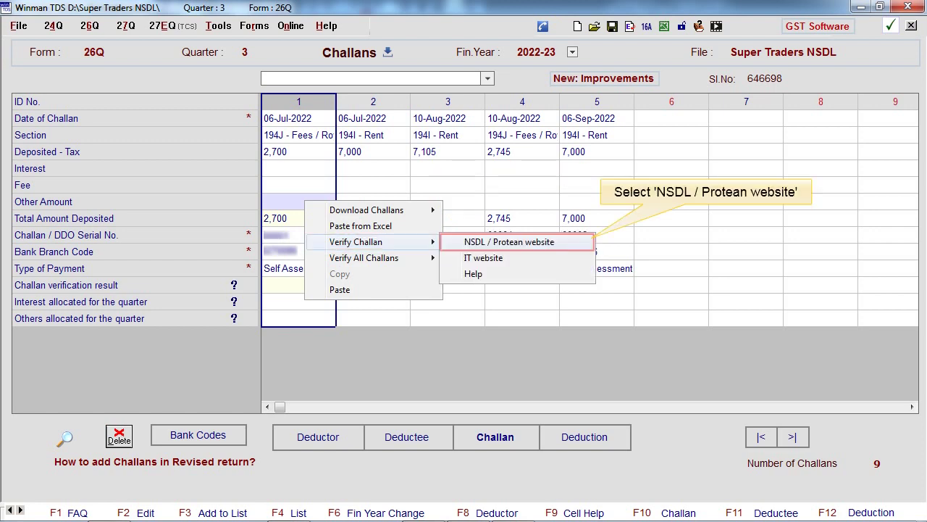
key(Return)
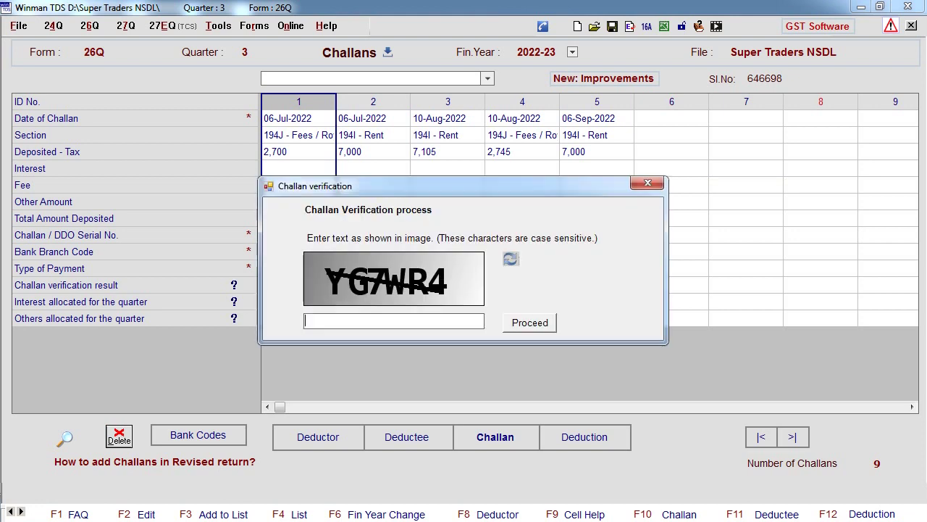
text(YG)
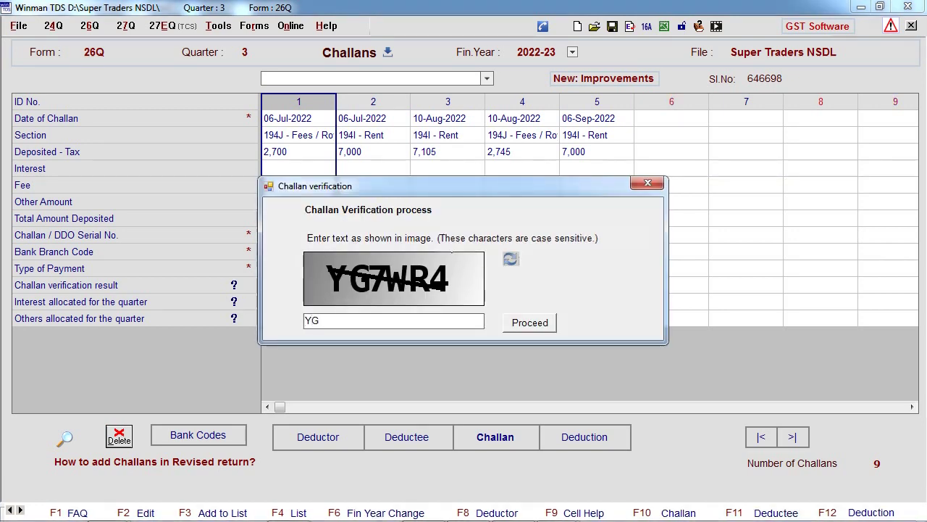
text(7WR)
text(4)
click(538, 330)
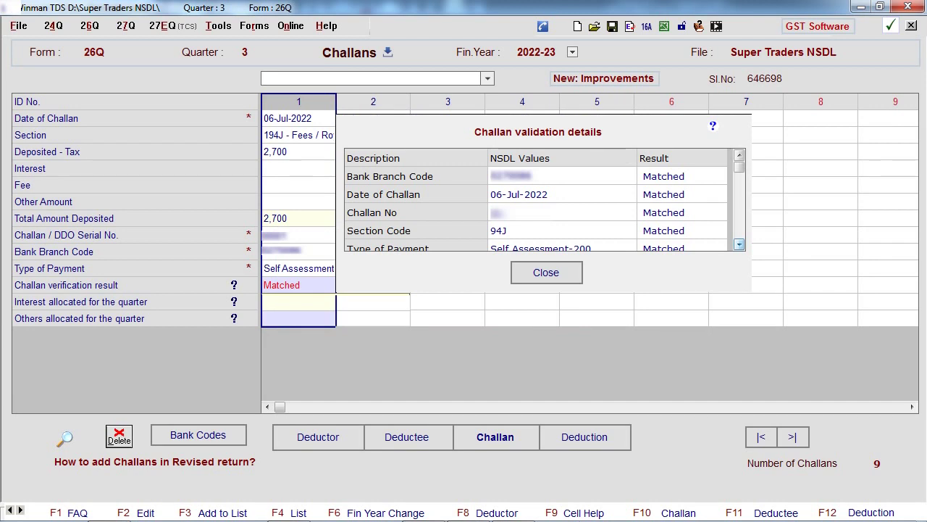
click(546, 274)
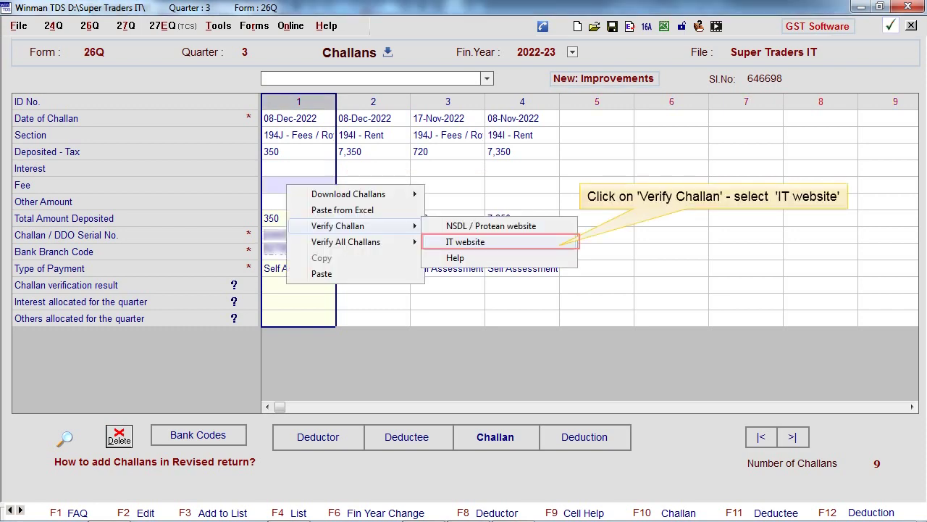
- Start IT-website verification of the first Super Traders IT challan
click(465, 242)
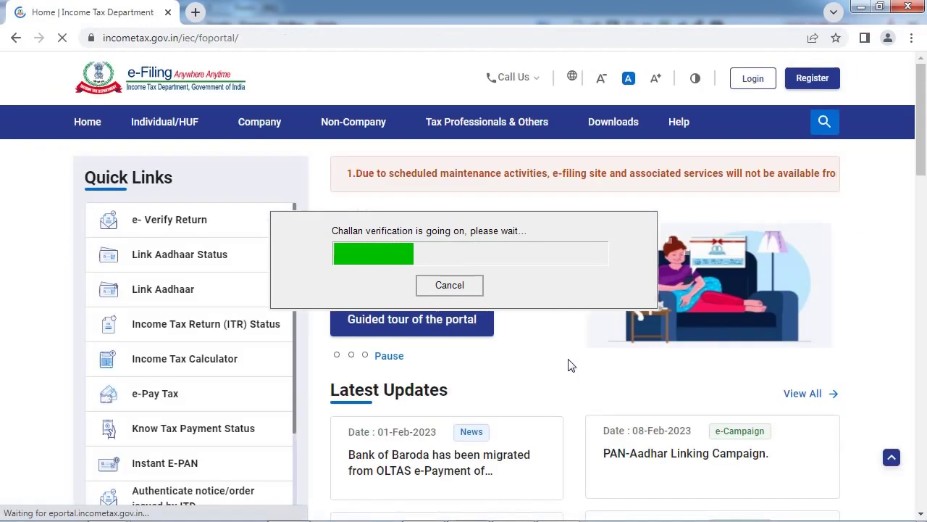
- Scroll to the last validation rows to confirm every field of the first IT challan reads Matched
scroll(540, 203, down, 1)
scroll(540, 203, down, 2)
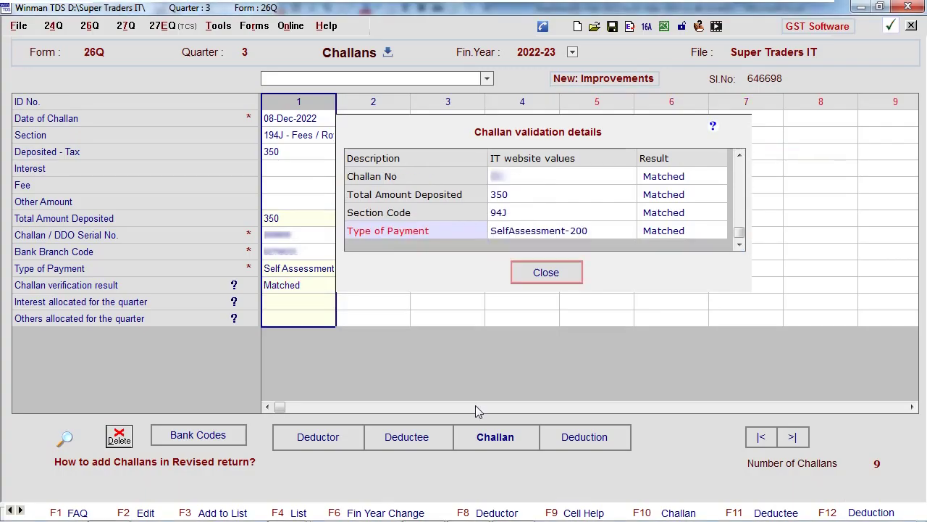
- Close the first Super Traders IT challan's validation details
click(546, 274)
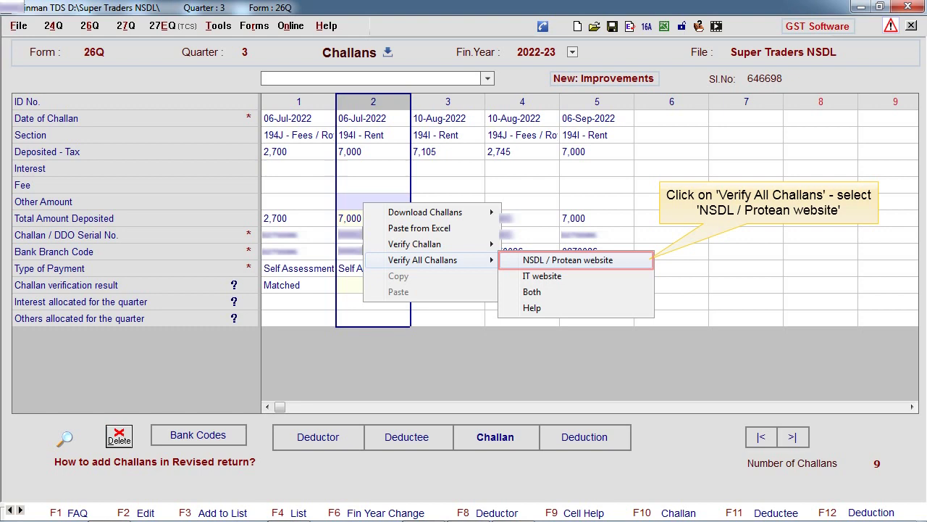
- Bulk-verify all five Super Traders NSDL challans on the NSDL/Protean website using the captcha
click(638, 259)
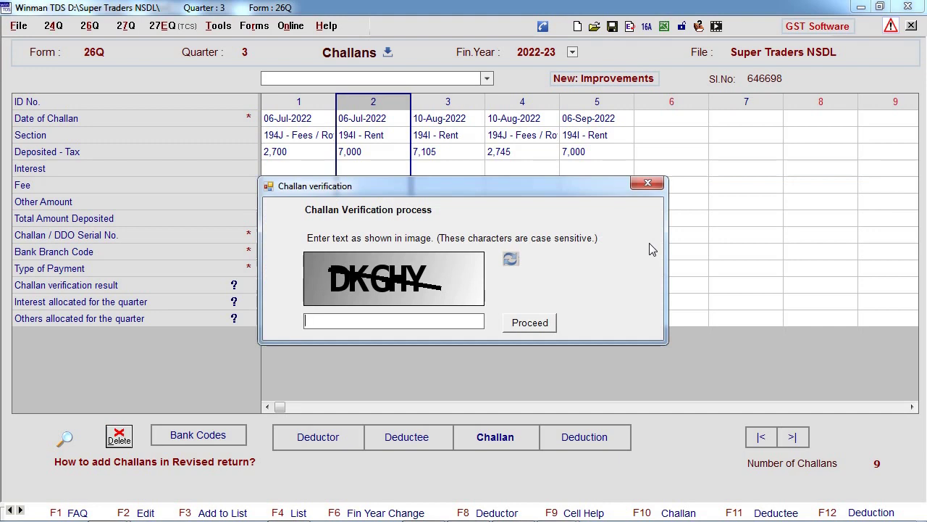
text(DK)
text(GHY)
key(Return)
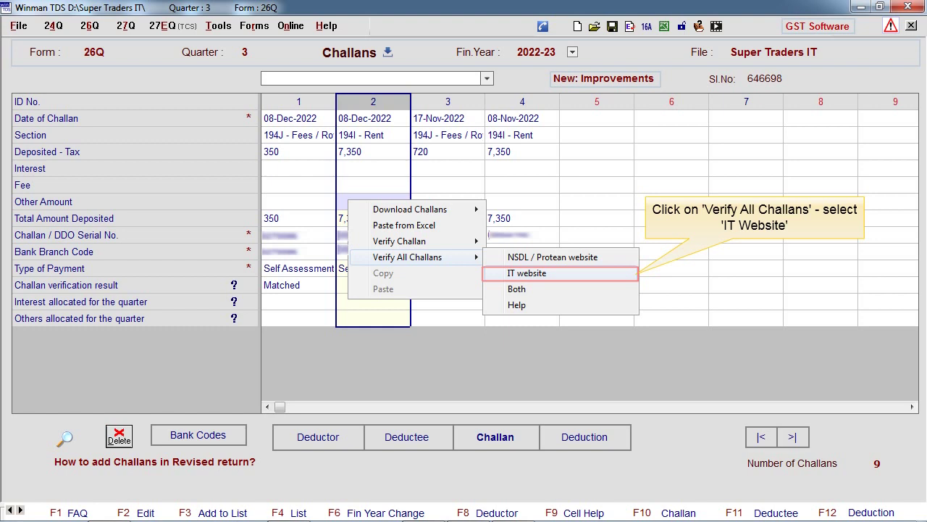
- Verify all Super Traders IT challans on the IT website and dismiss the completion message
click(527, 273)
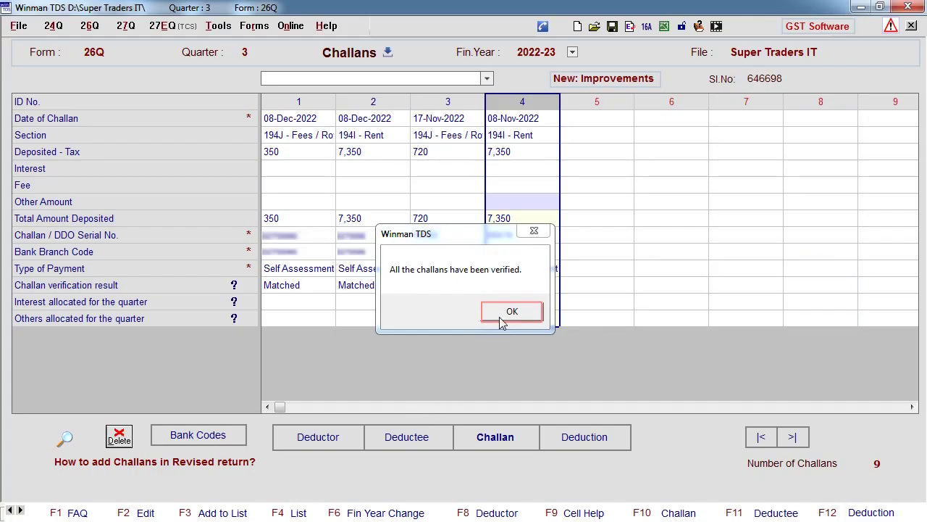
click(511, 312)
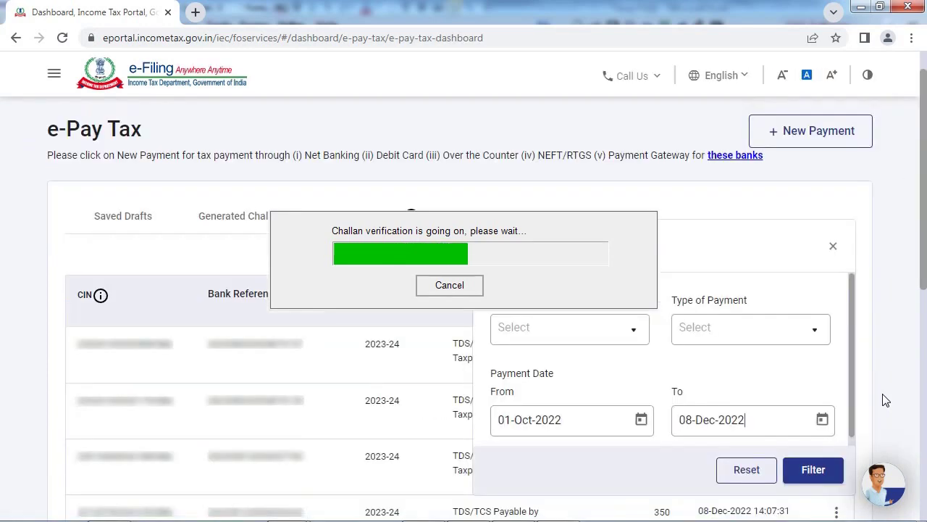
- Submit the captcha to finish verifying the Super Traders Both challans, then dismiss the completion message
text(MF)
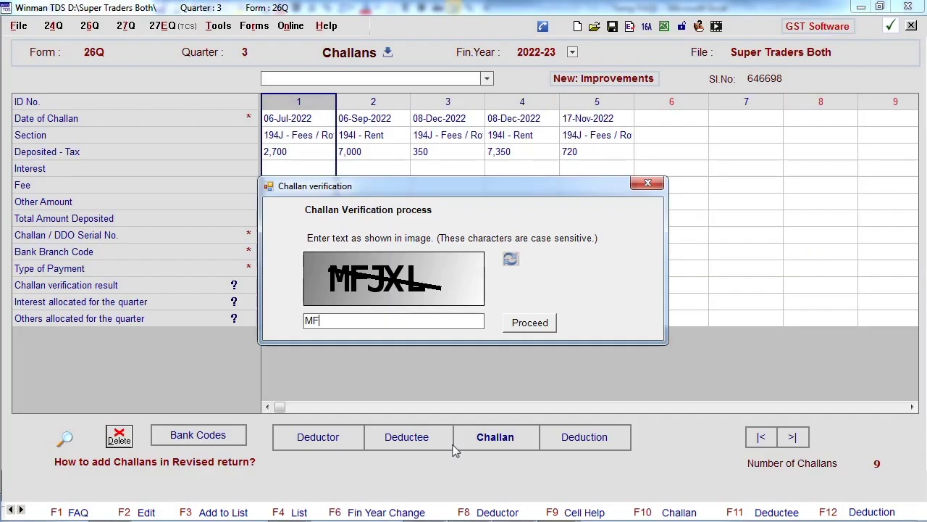
text(JXL)
click(528, 323)
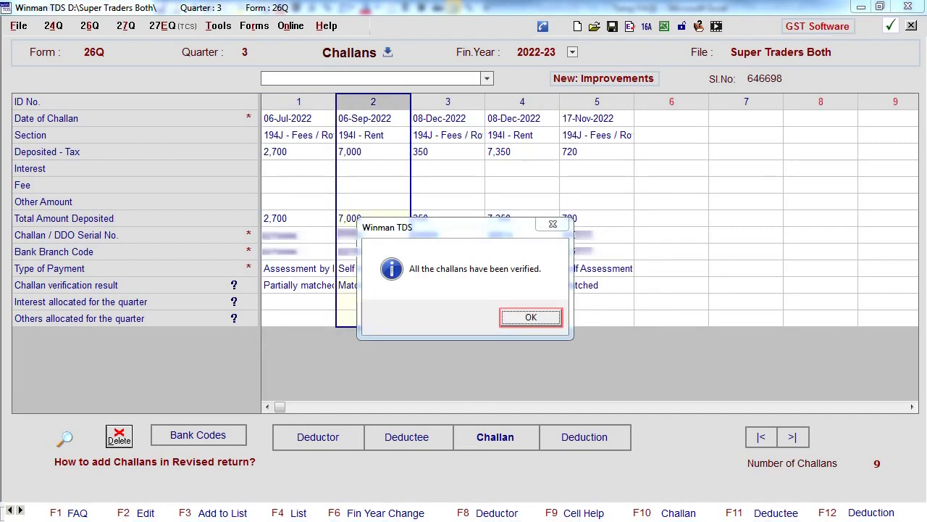
key(Return)
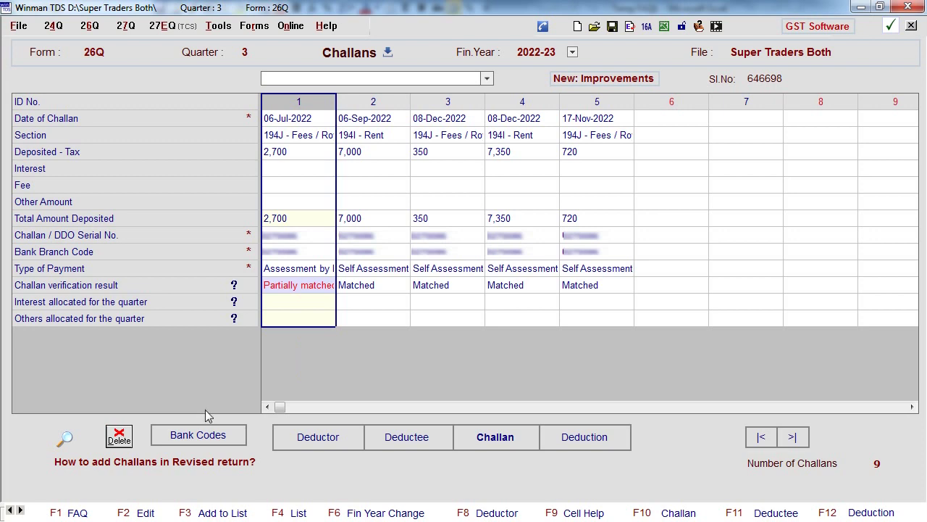
- Check why challan 1 only partially matched and change its Type of Payment to Self Assessment
double_click(279, 285)
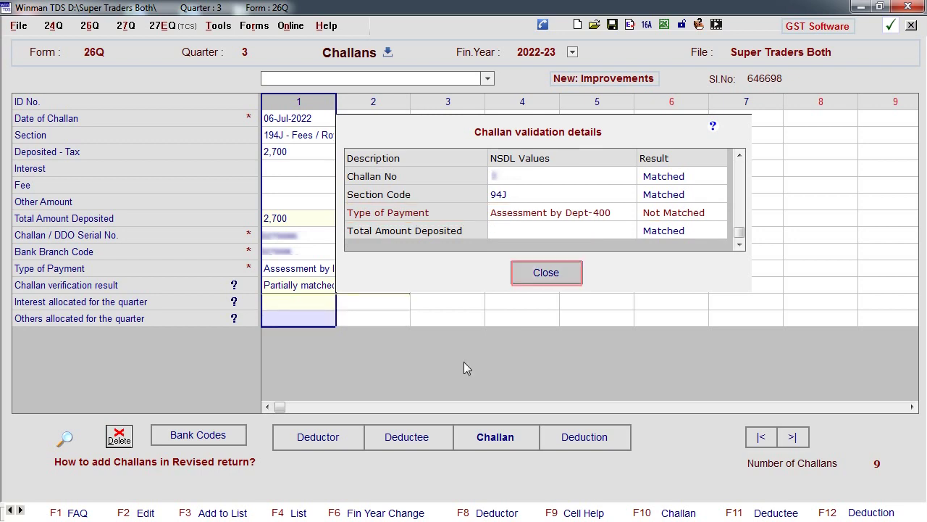
click(541, 275)
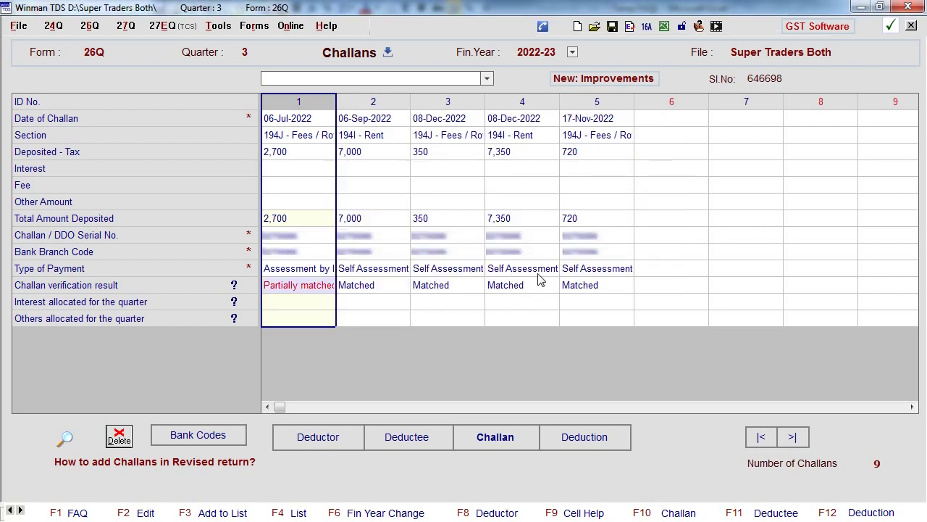
click(294, 269)
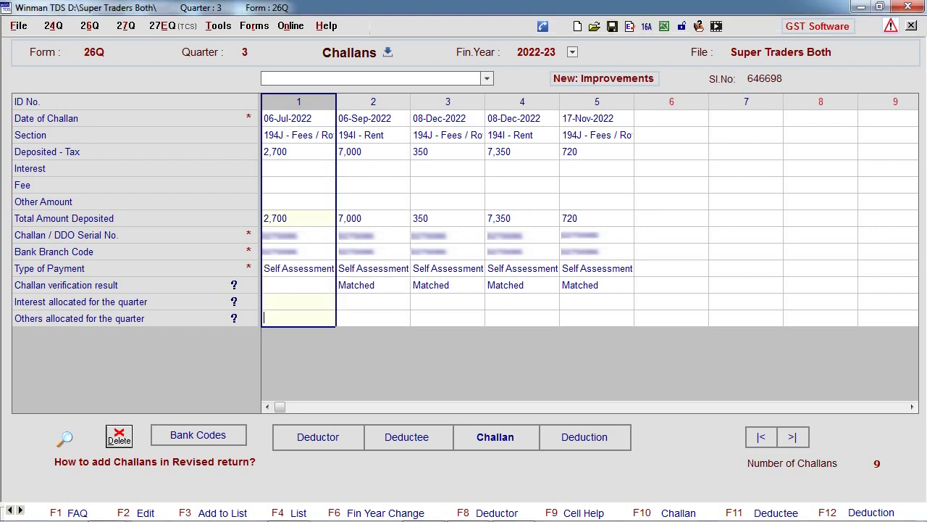
- Re-verify challan 1 on the NSDL/Protean website with a new captcha, then close its Matched details
click(302, 184)
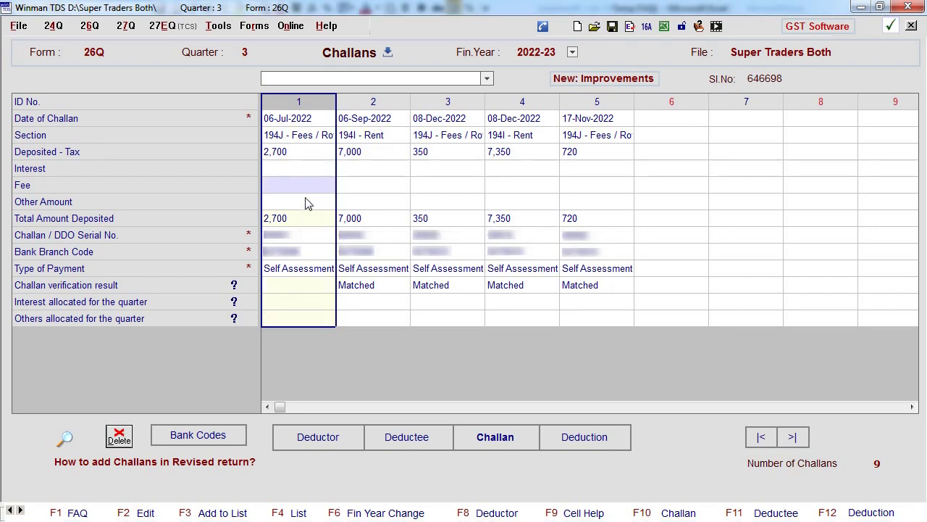
right_click(302, 184)
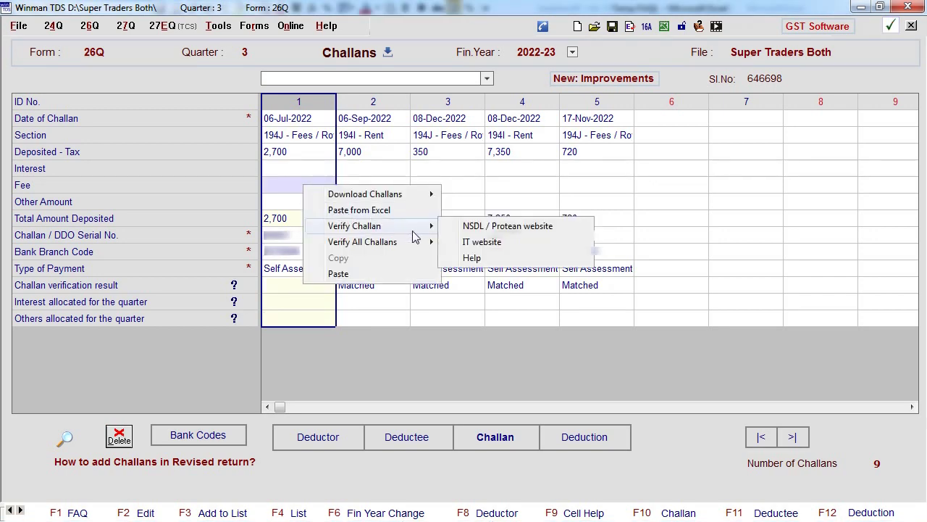
click(568, 225)
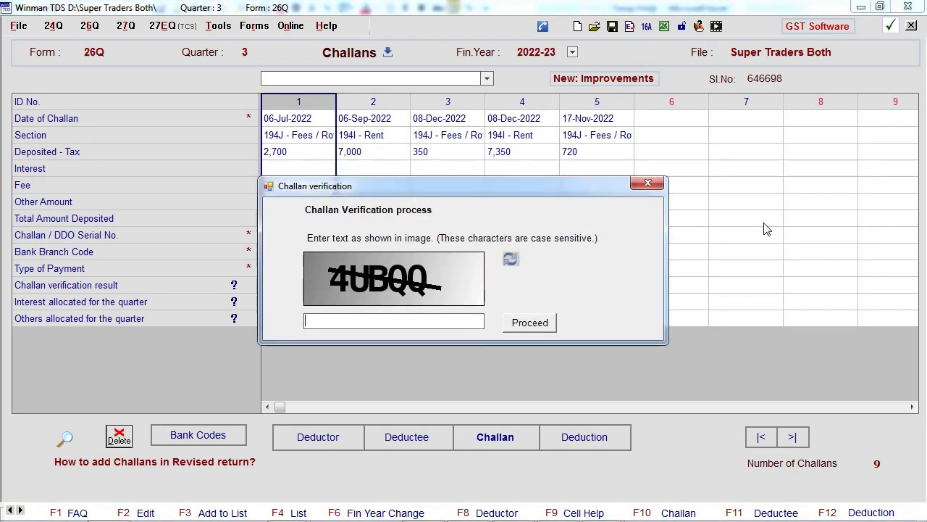
text(4UB)
text(QQ)
key(Return)
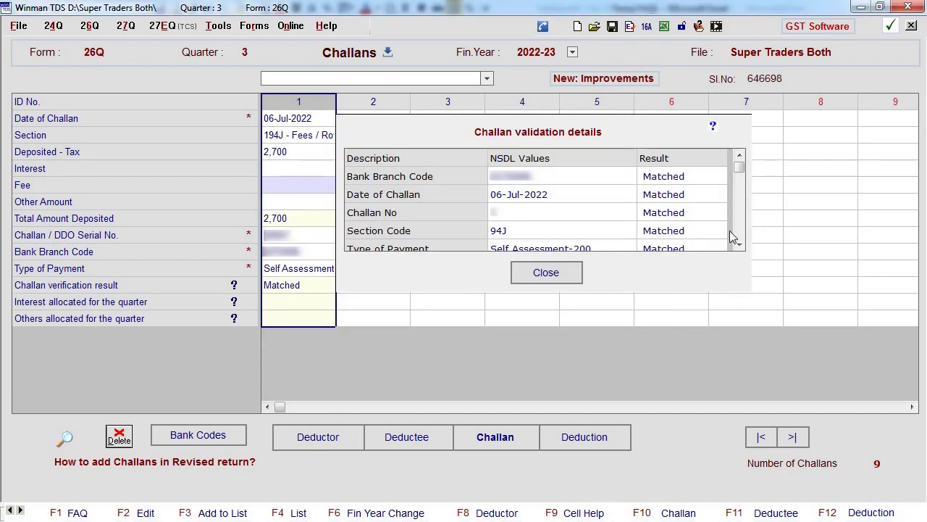
click(549, 272)
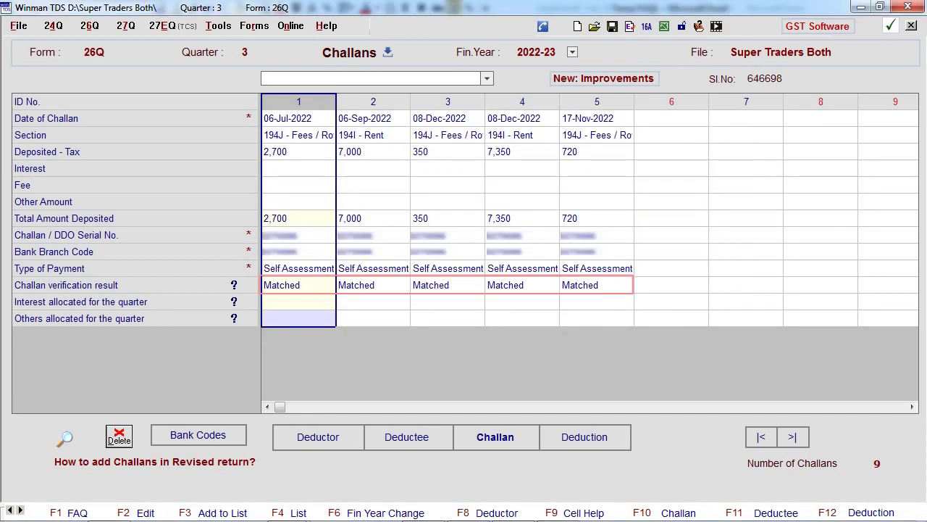